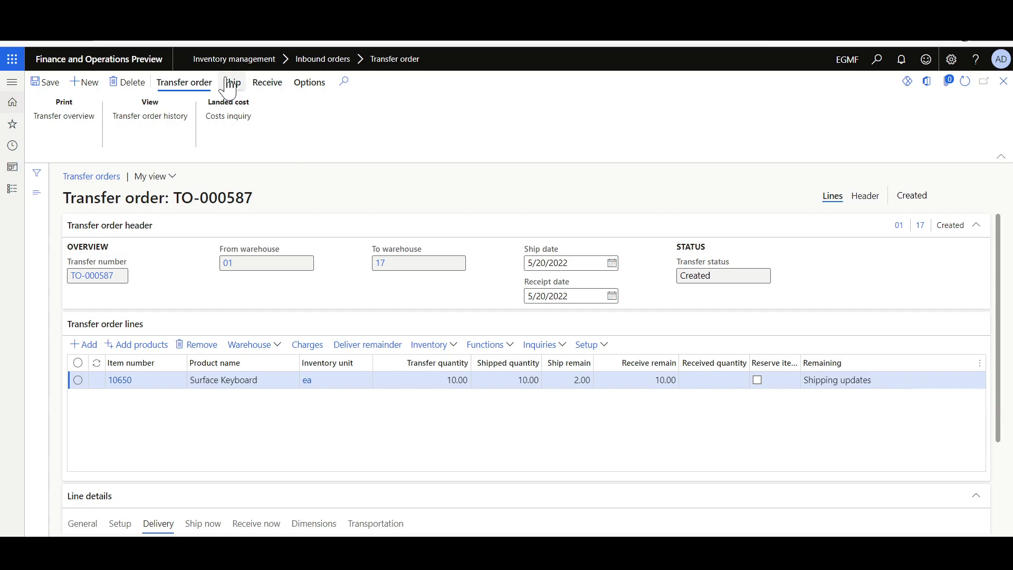
- Try to post the shipment of the remaining Surface Keyboard quantity on the transfer order, and read the resulting shipment message details
left_click(233, 84)
left_click(124, 129)
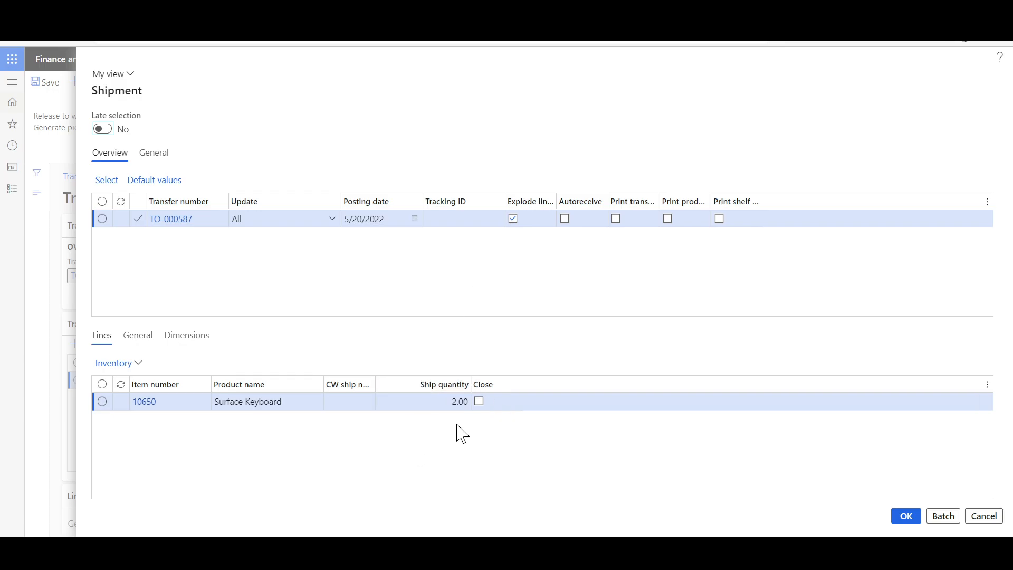
left_click(906, 516)
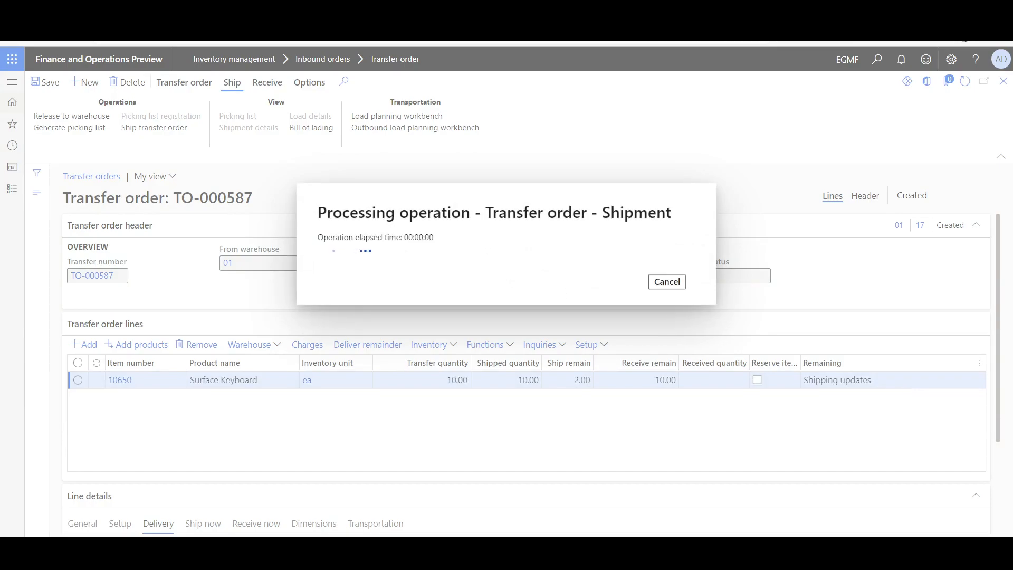
left_click(979, 190)
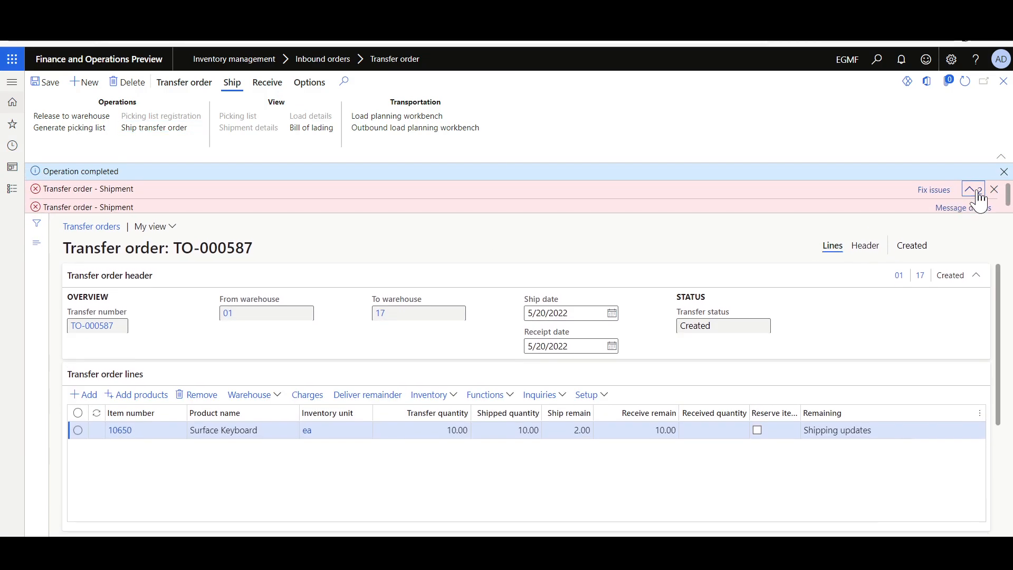
left_click(937, 210)
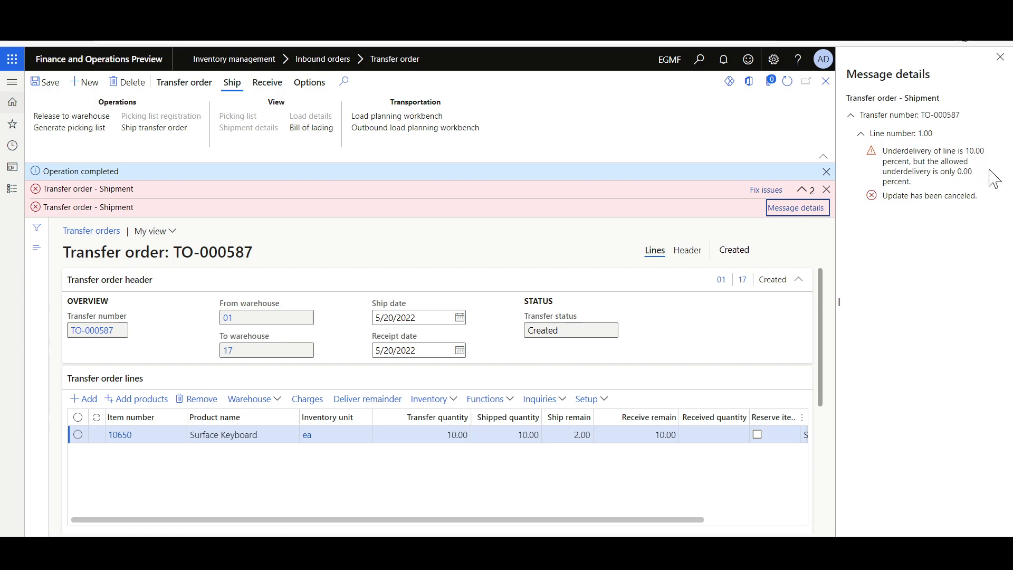
left_click(1001, 58)
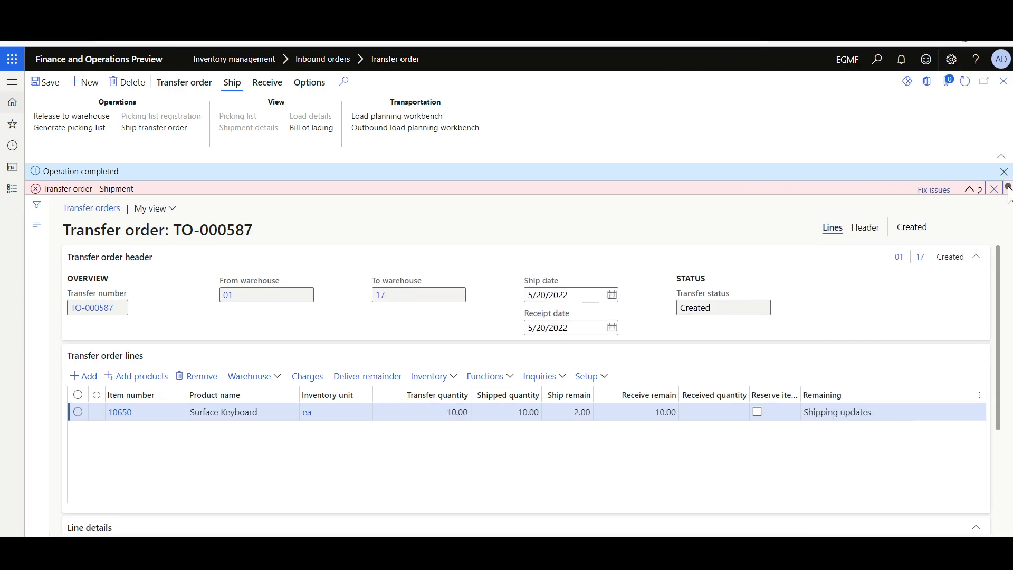
scroll(190, 357, "down", 3)
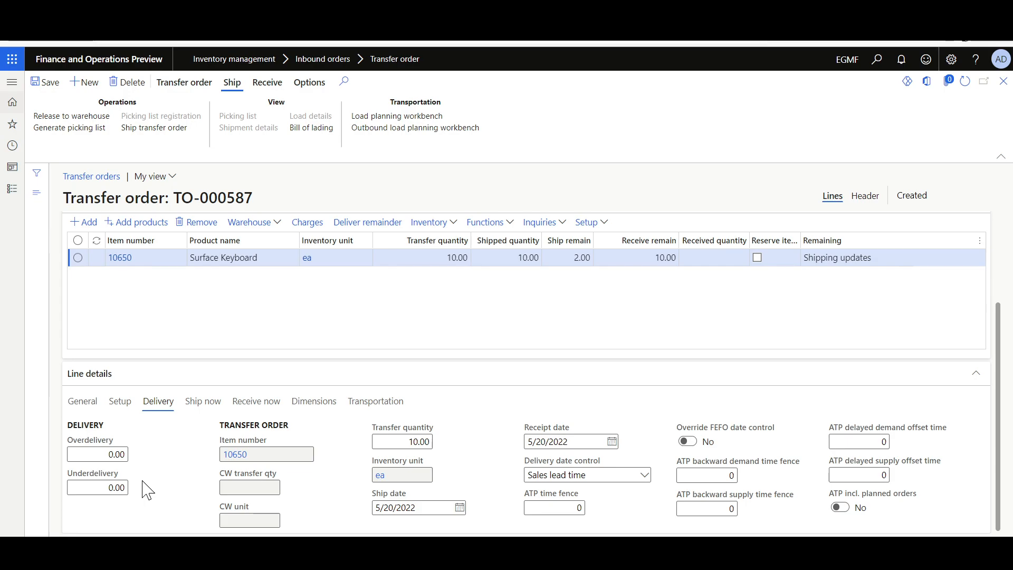
- Try to receive the Surface Keyboard transfer order line, and read the resulting receipt message details
left_click(267, 83)
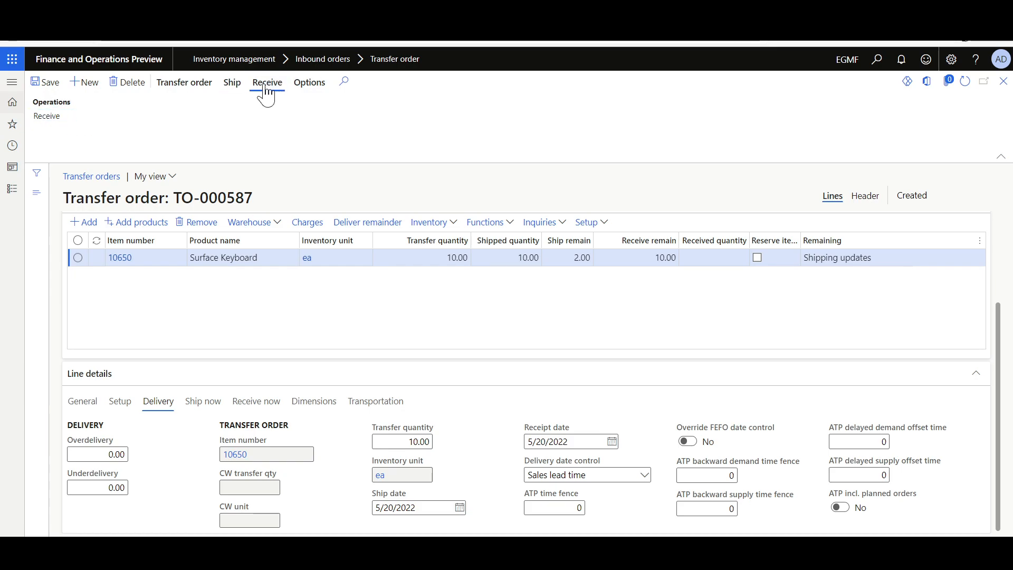
left_click(51, 117)
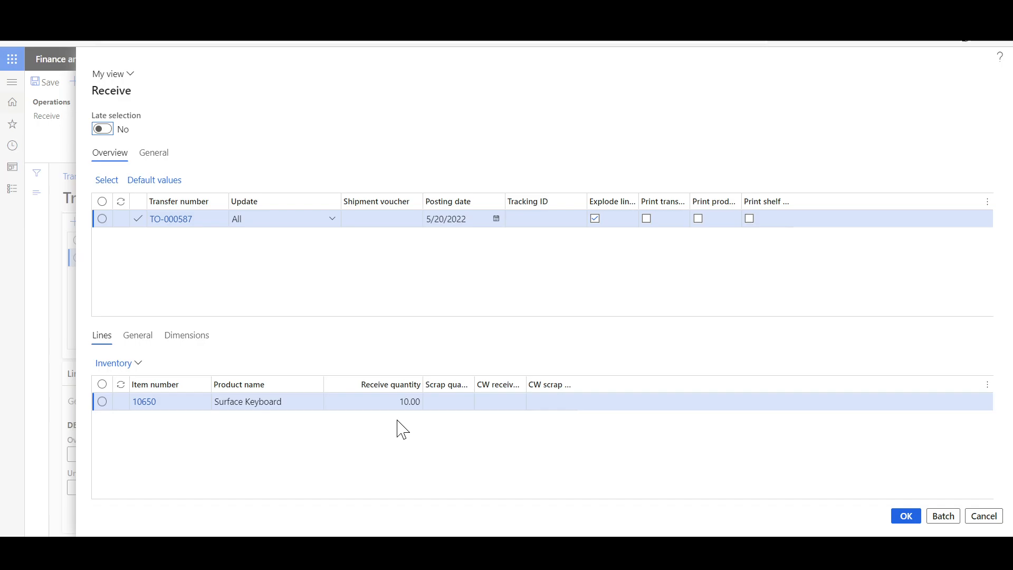
left_click(905, 516)
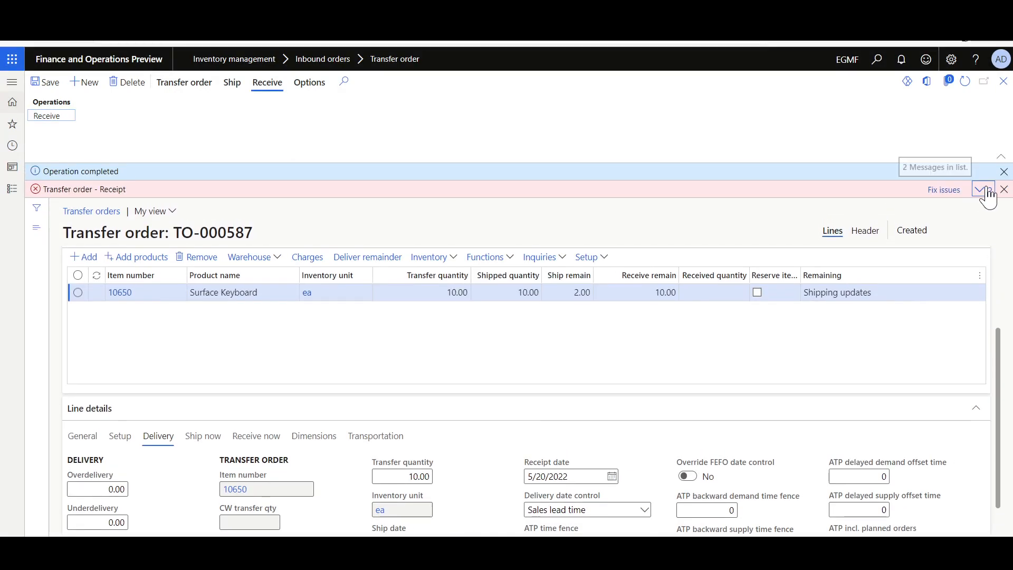
left_click(986, 192)
left_click(976, 210)
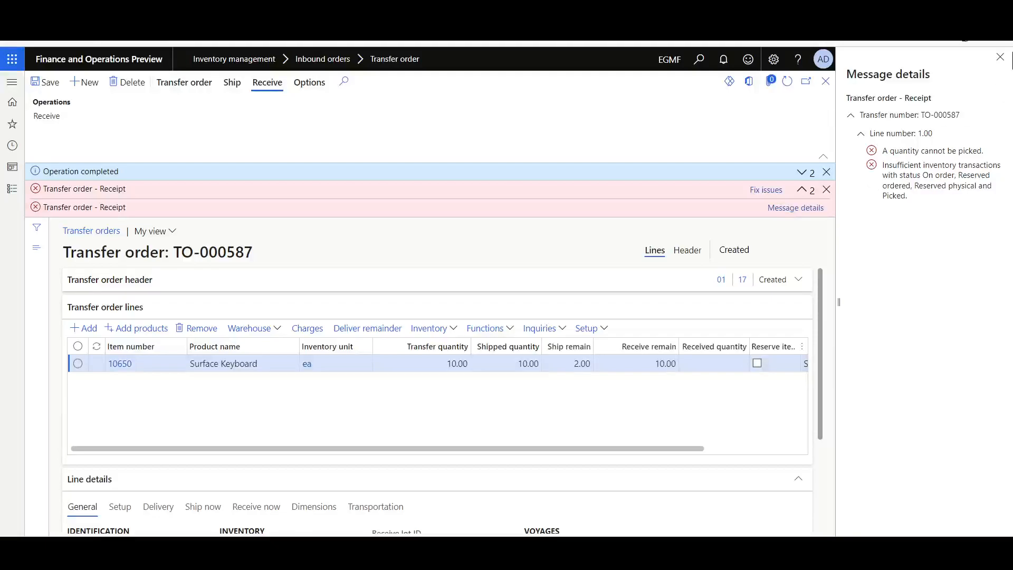
left_click(1000, 56)
left_click(1004, 189)
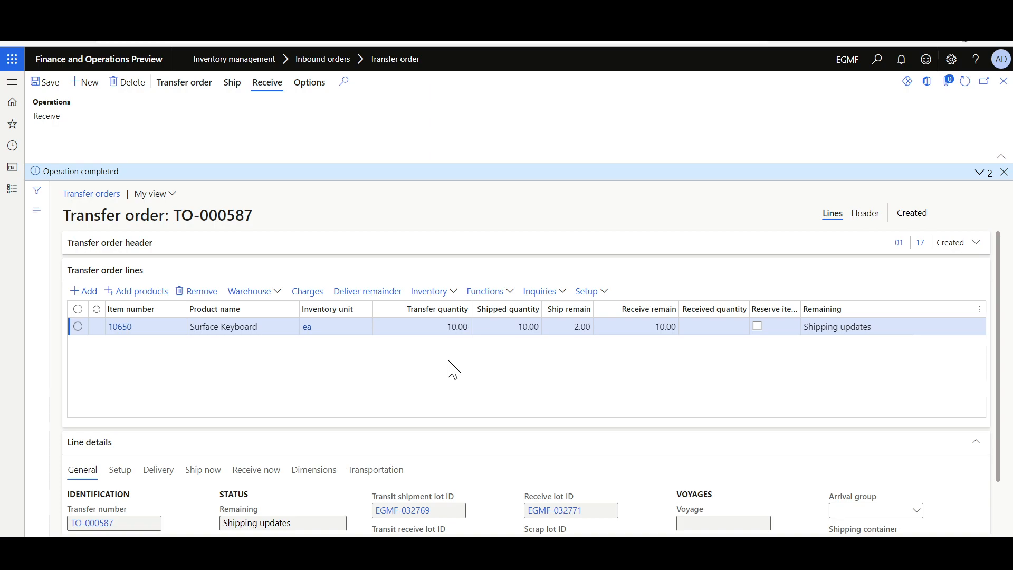
- Review the inventory transactions of the Surface Keyboard line, and compare them with the line's shipped and remaining quantities
left_click(429, 292)
left_click(458, 314)
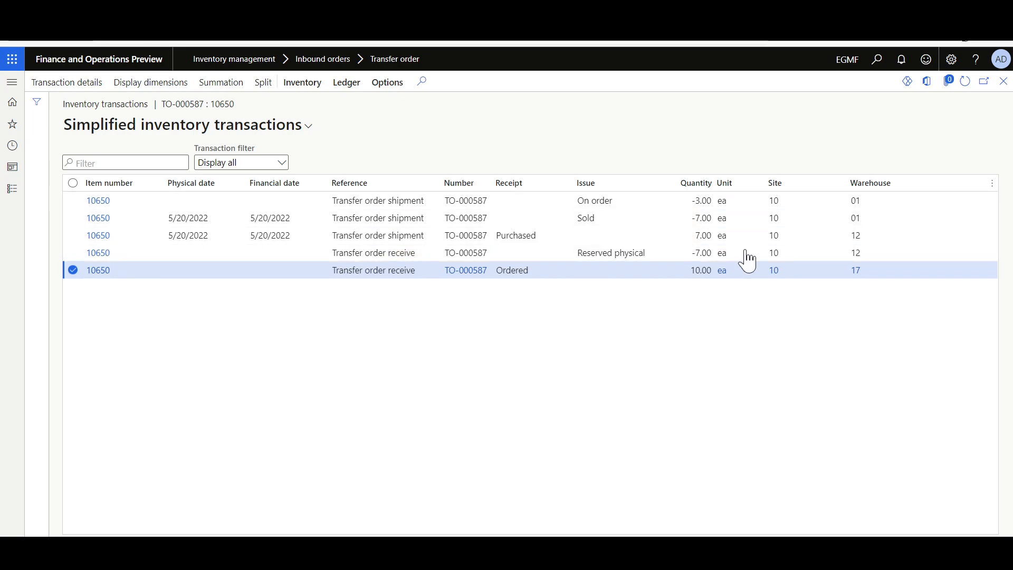
left_click(1004, 83)
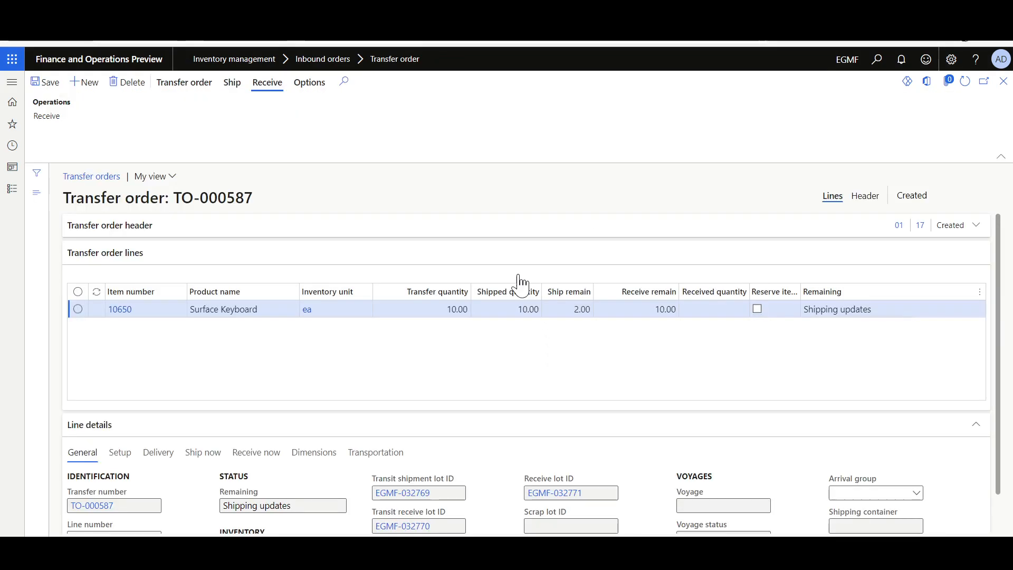
left_click_drag(516, 298, 562, 303)
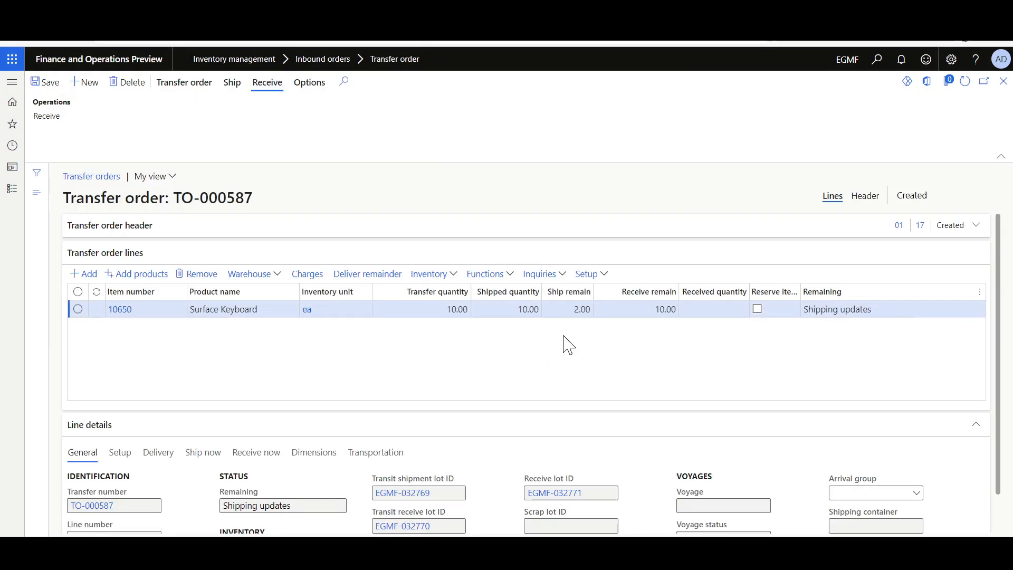
mouse_move(658, 296)
left_mouse_down()
mouse_move(631, 297)
mouse_move(641, 306)
left_mouse_up()
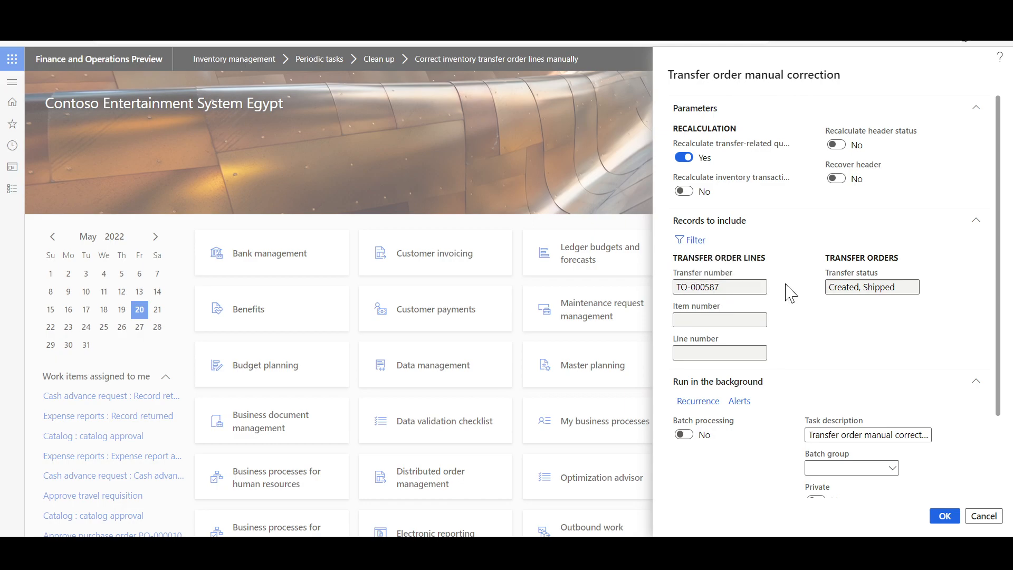
- Run the transfer order manual correction with transfer-related quantity recalculation enabled, and refresh the transfer order
left_click(944, 516)
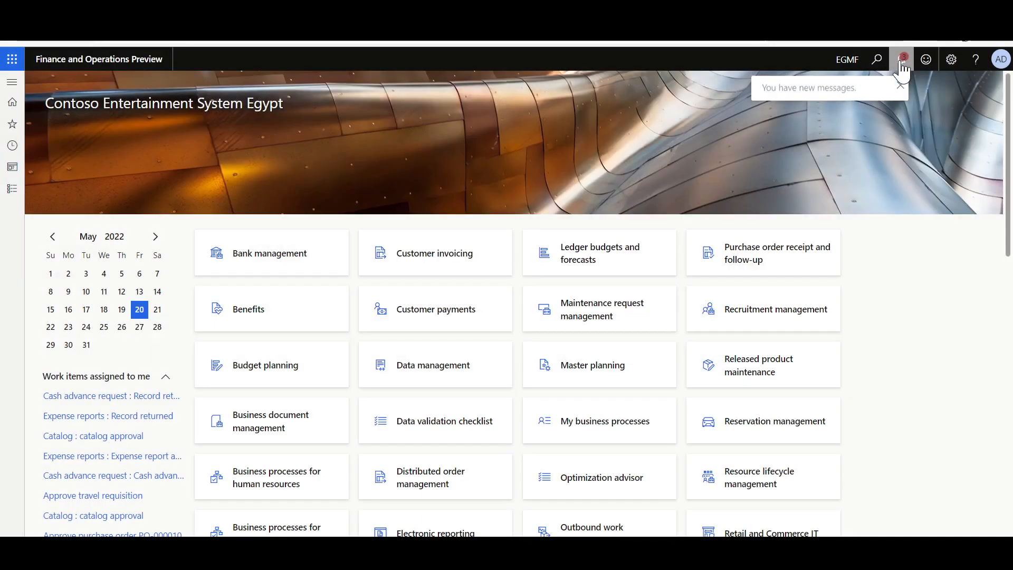
left_click(901, 62)
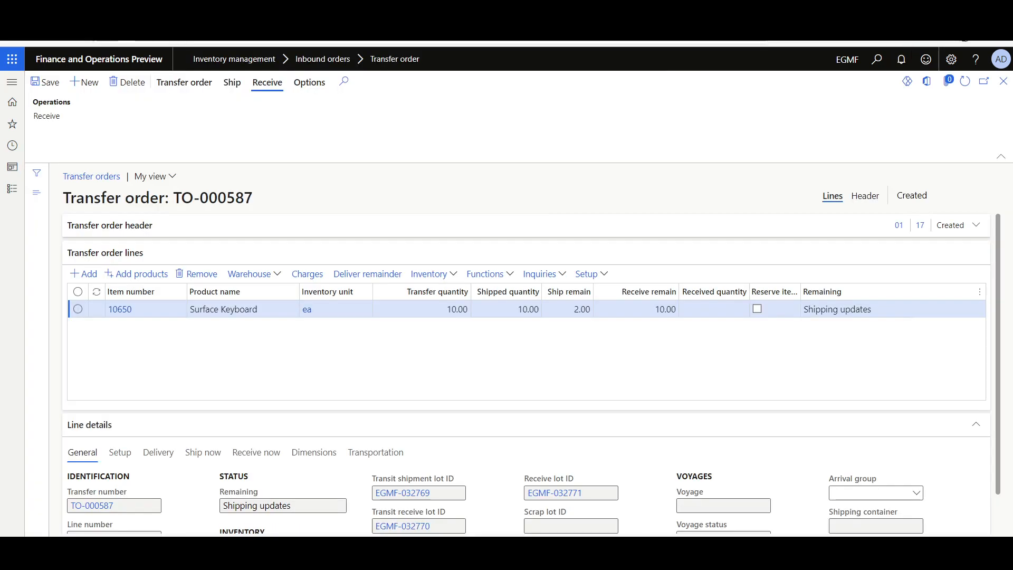
left_click(965, 82)
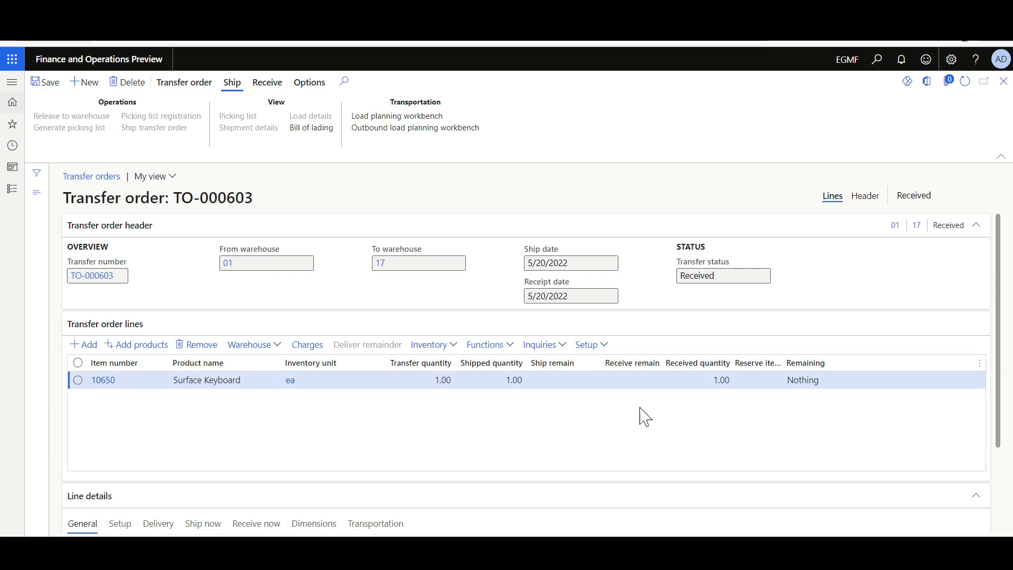
- Open the inventory transactions of the Surface Keyboard line on the transfer order with Received status
left_click(431, 344)
left_click(436, 112)
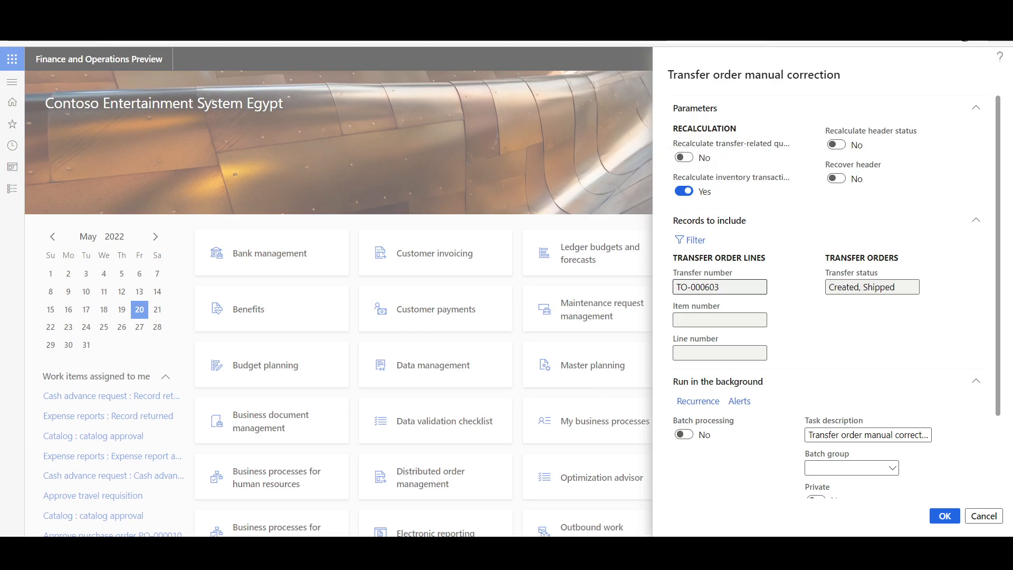
- Clear the Transfer status criterion in the record filter of the transfer order manual correction
left_click(694, 246)
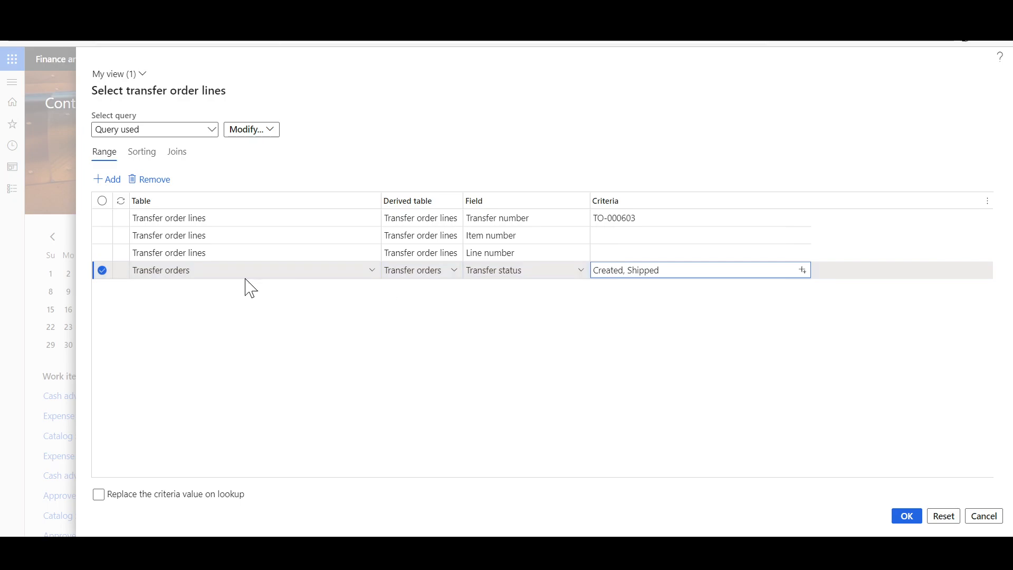
key("ctrl+a")
key("BackSpace")
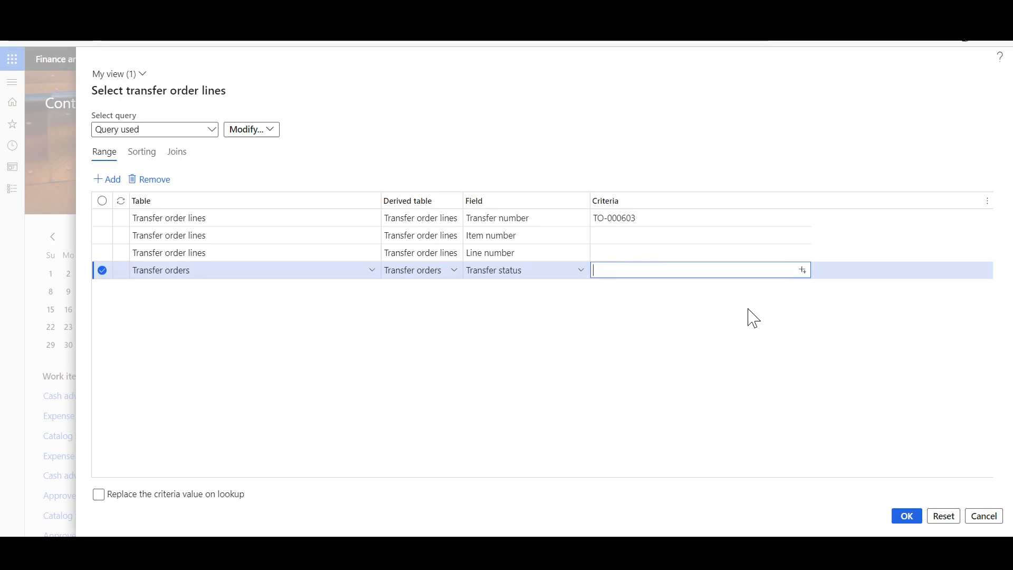
key("Up")
left_click(906, 516)
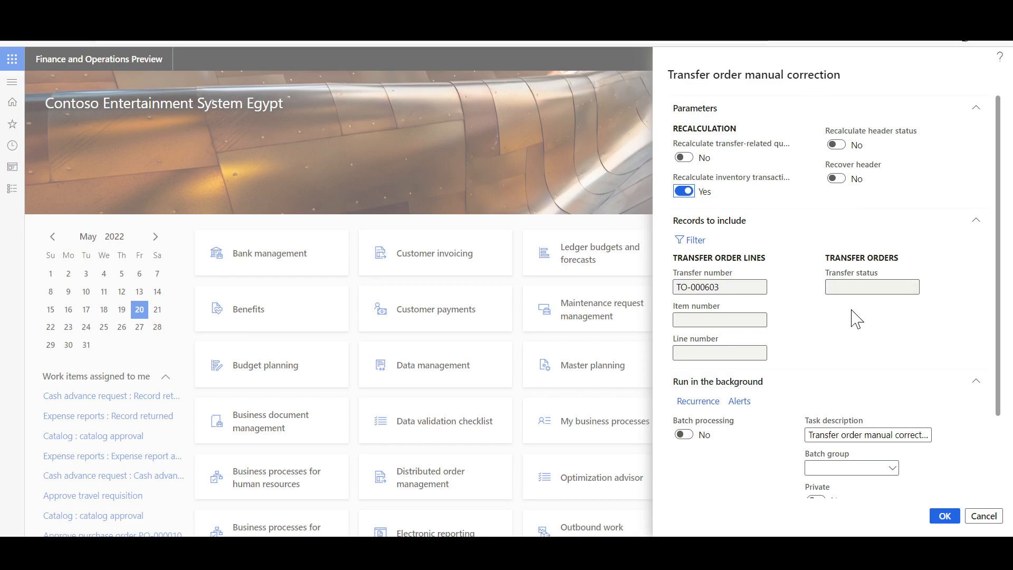
- Run the manual correction of inventory transactions for the received transfer order, and read its notifications
left_click(945, 515)
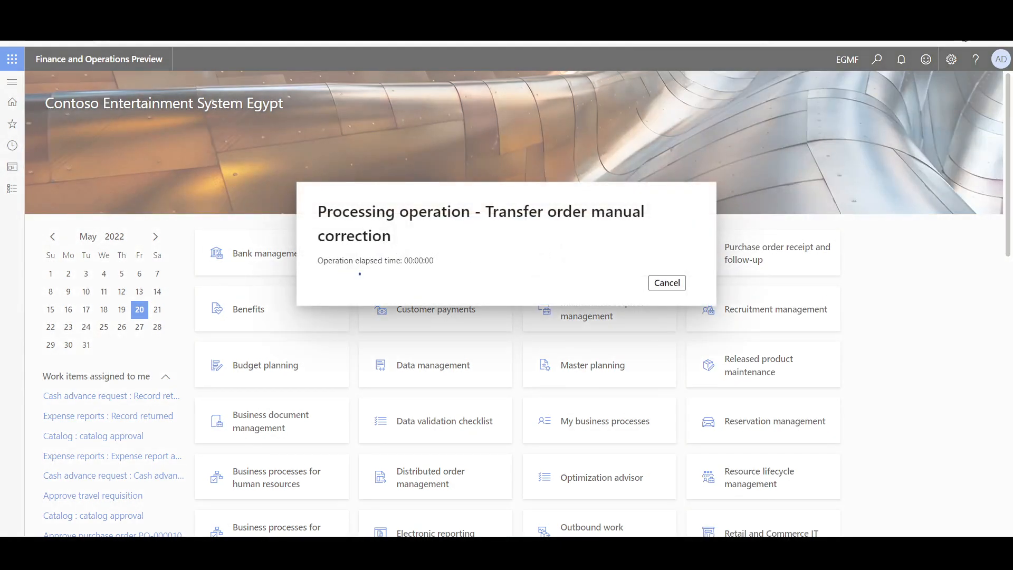
left_click(902, 60)
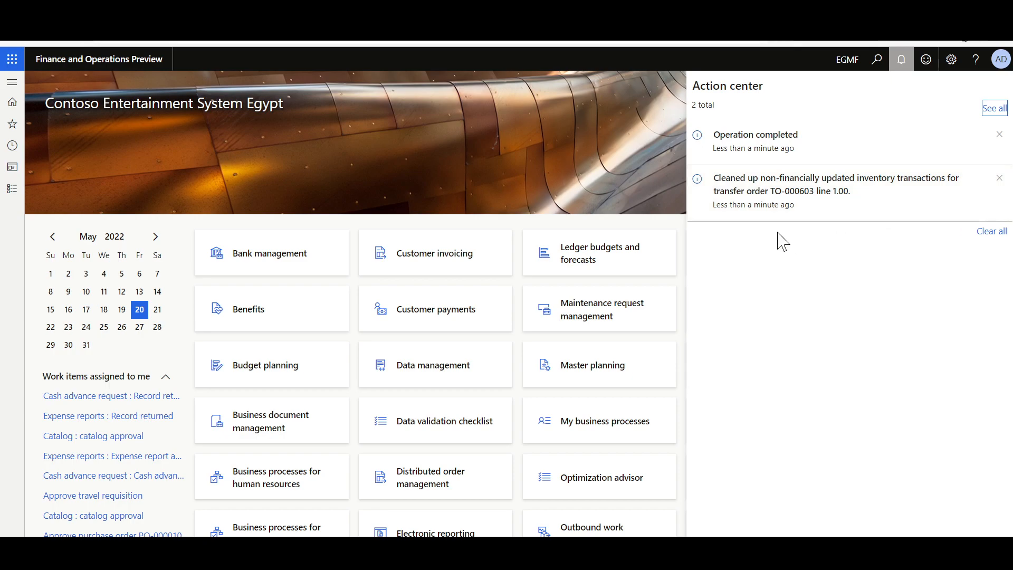
left_click(859, 172)
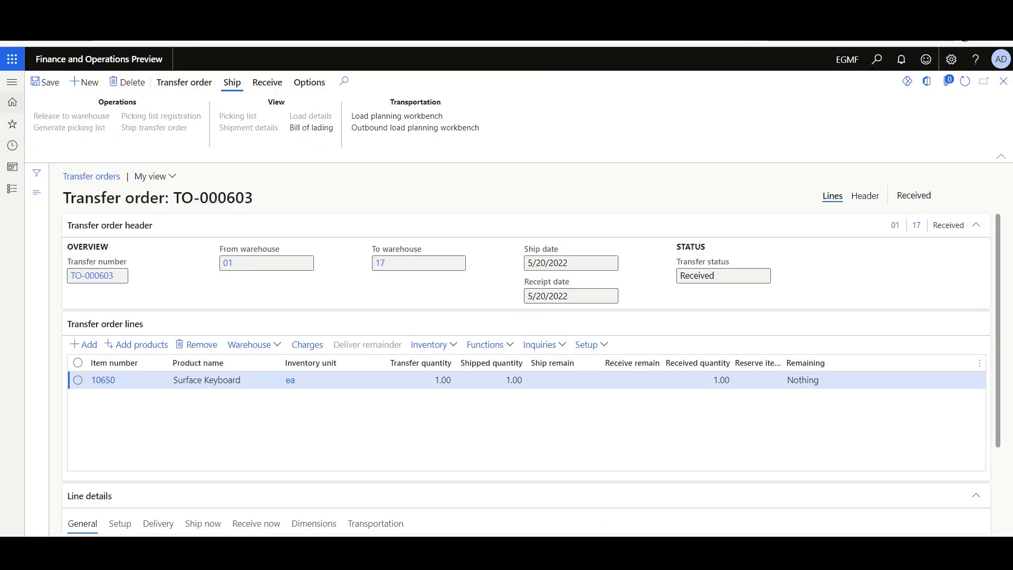
- Refresh the received transfer order and open its Surface Keyboard line's inventory transactions to verify the correction
left_click(964, 81)
left_click(428, 345)
left_click(431, 113)
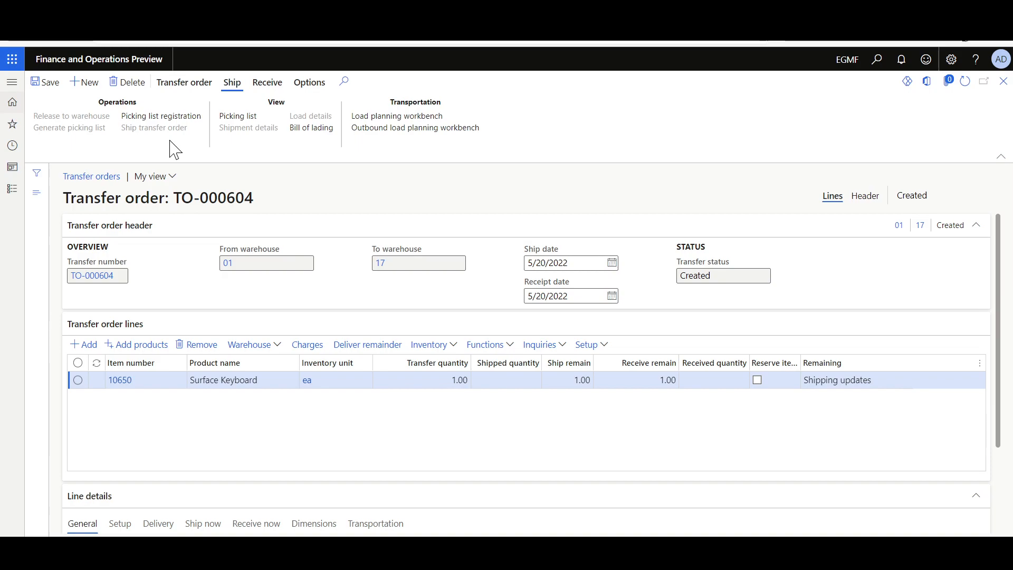
- Inspect the output order of the transfer order with Created status, and check the inventory references in its Surface Keyboard line transactions
left_click(150, 121)
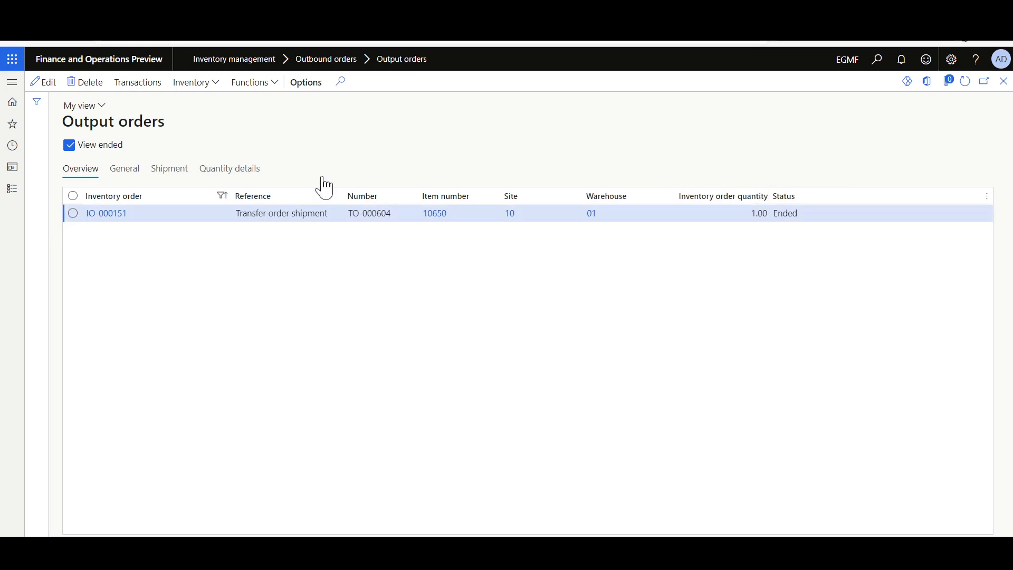
left_click(369, 214)
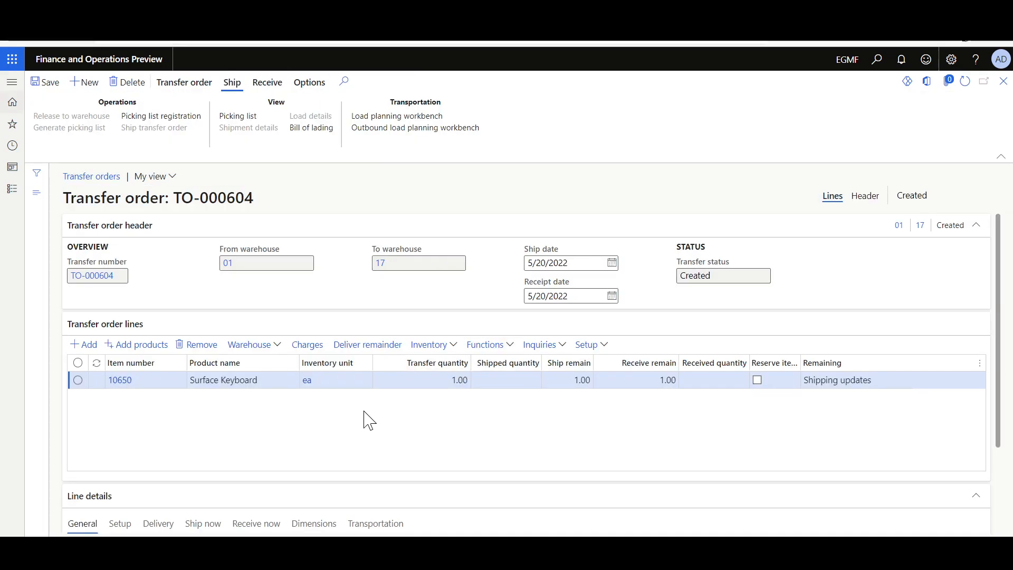
left_click(232, 381)
left_click(429, 344)
left_click(448, 112)
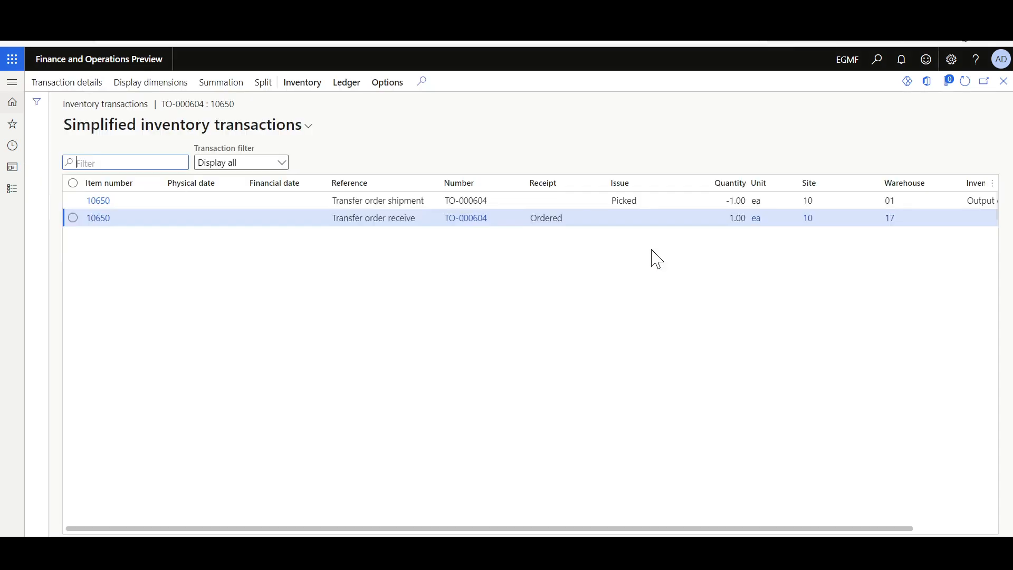
left_click_drag(837, 528, 994, 522)
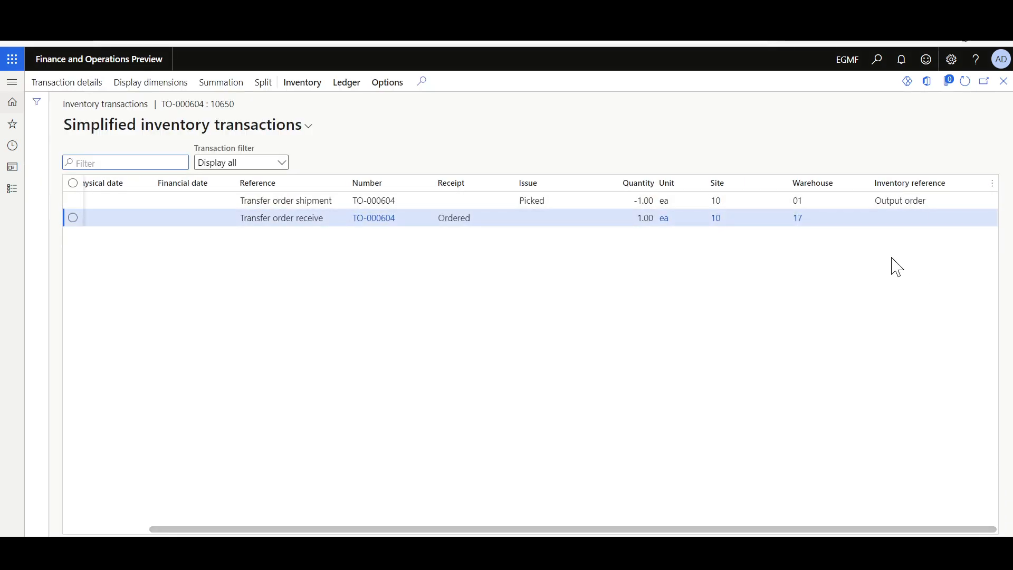
left_click(458, 217)
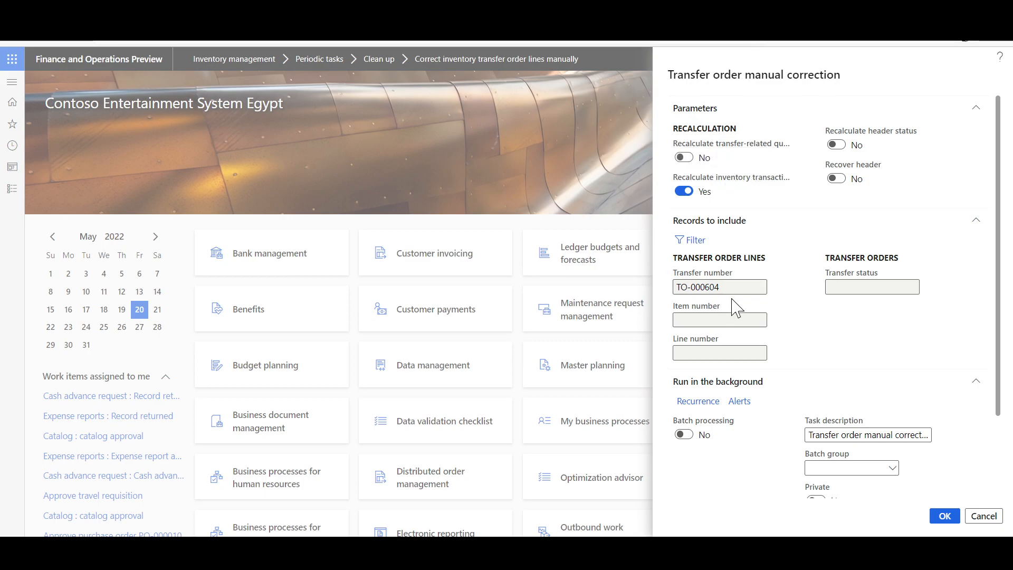
- Run the manual correction with inventory transaction recalculation for the transfer order with Created status, and refresh the order
left_click(943, 516)
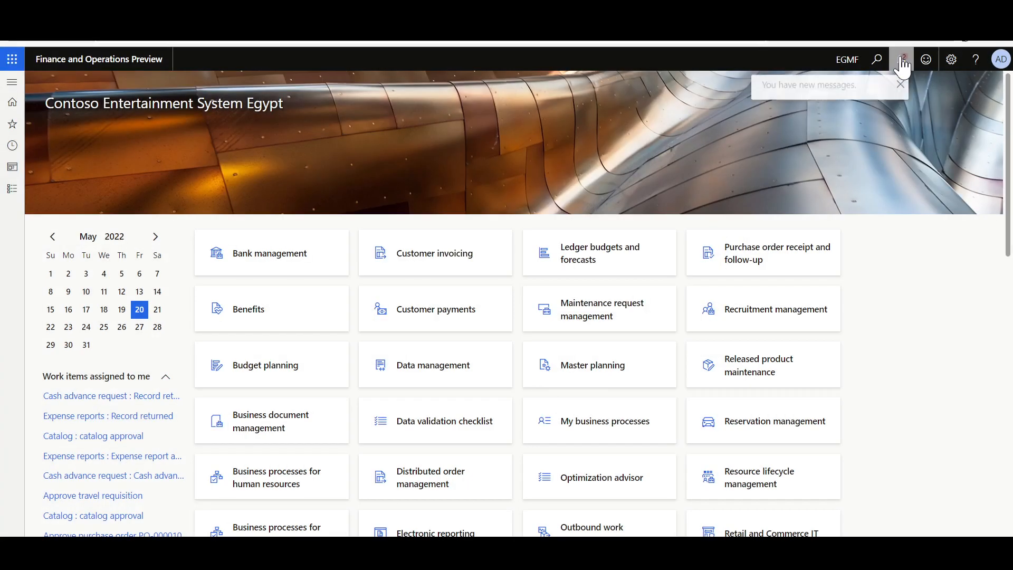
left_click(901, 58)
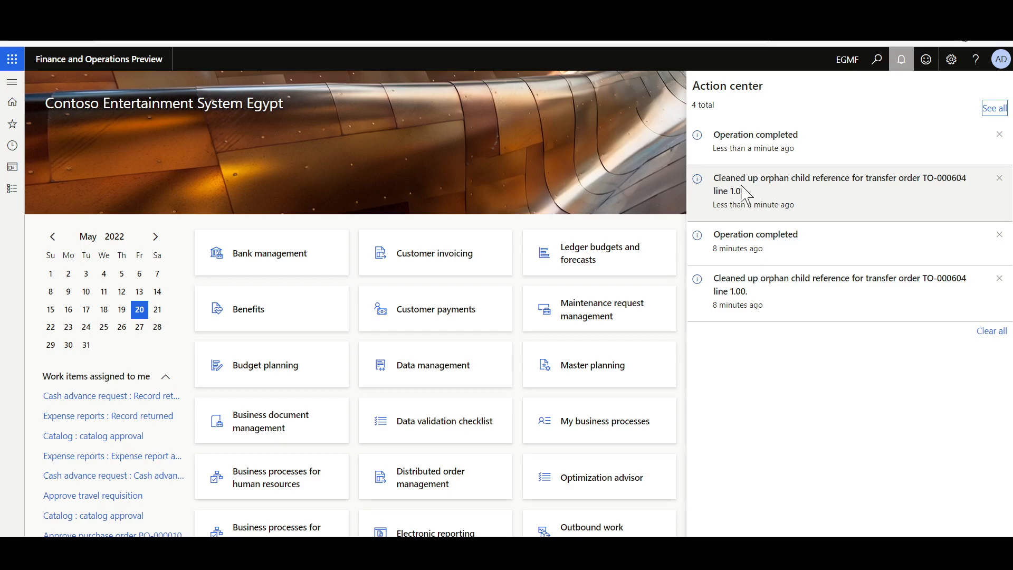
left_click(430, 134)
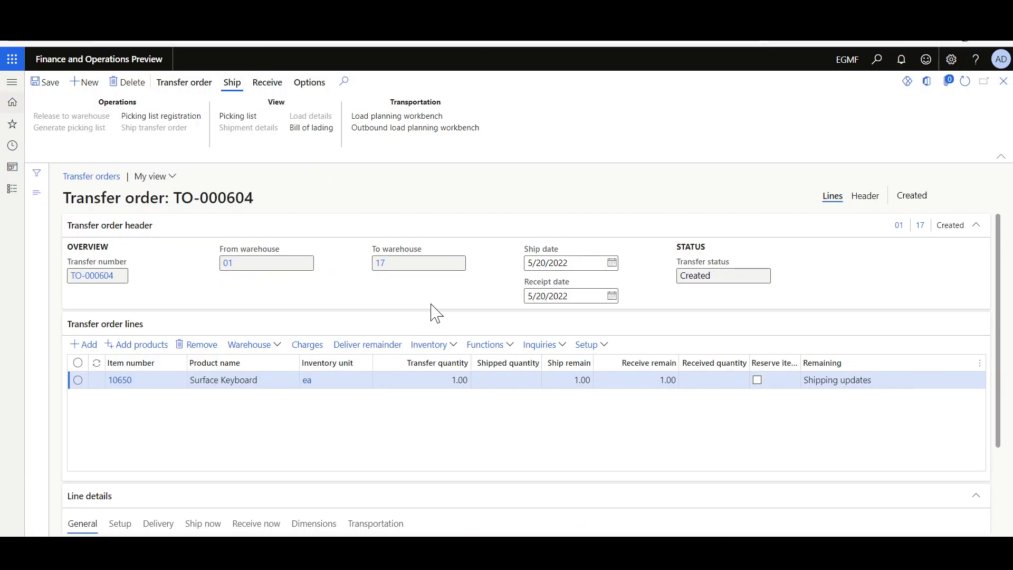
left_click(964, 82)
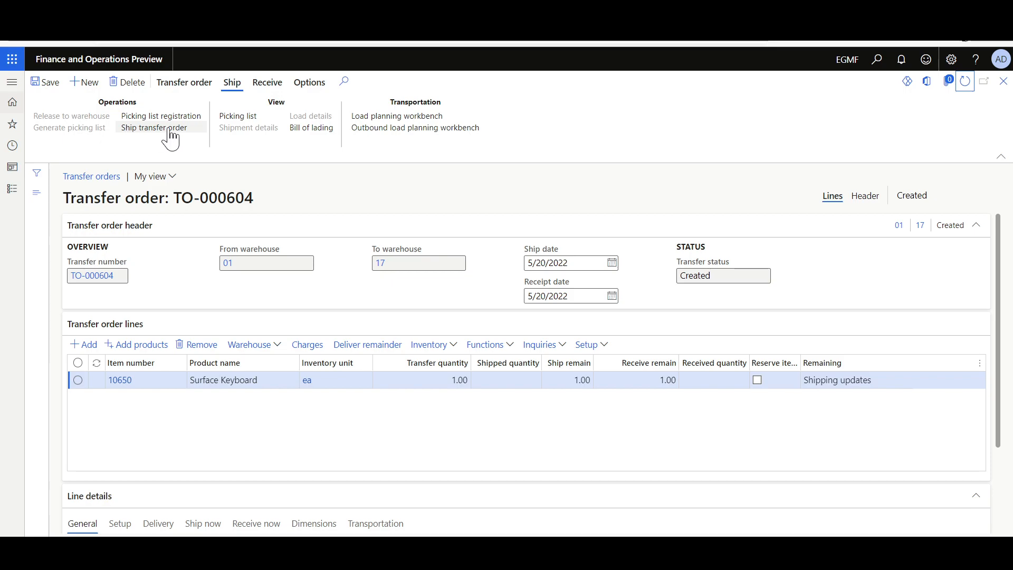
- Check the inventory references in the Surface Keyboard line's transactions, and post the shipment of the transfer order with Created status
left_click(437, 347)
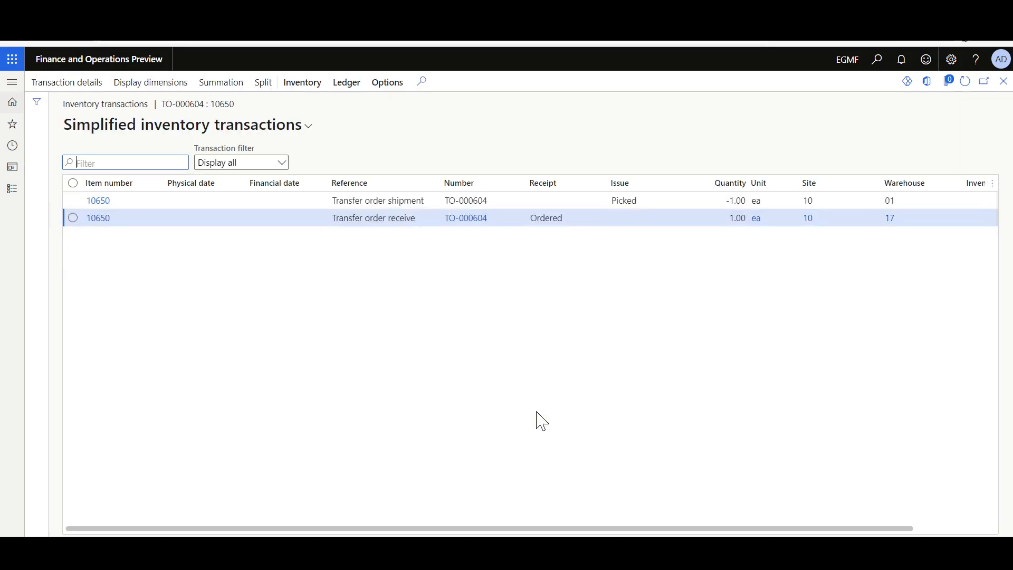
left_click_drag(556, 527, 769, 530)
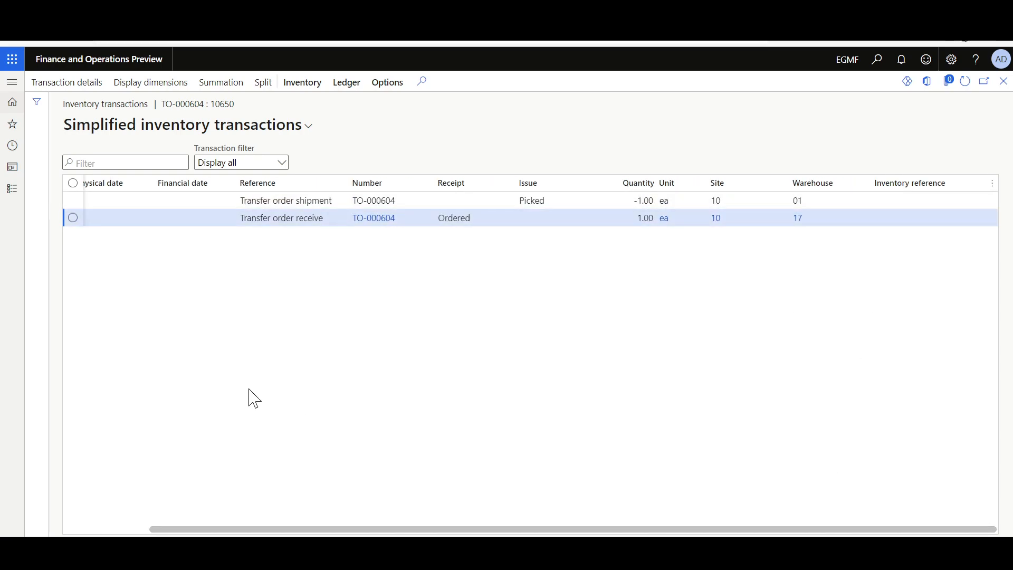
key("Escape")
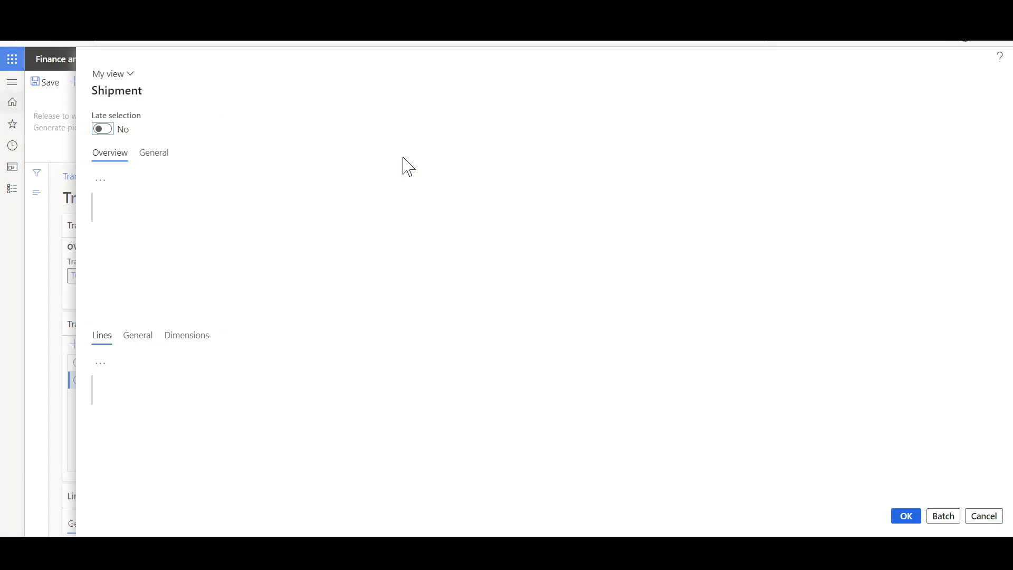
left_click(906, 517)
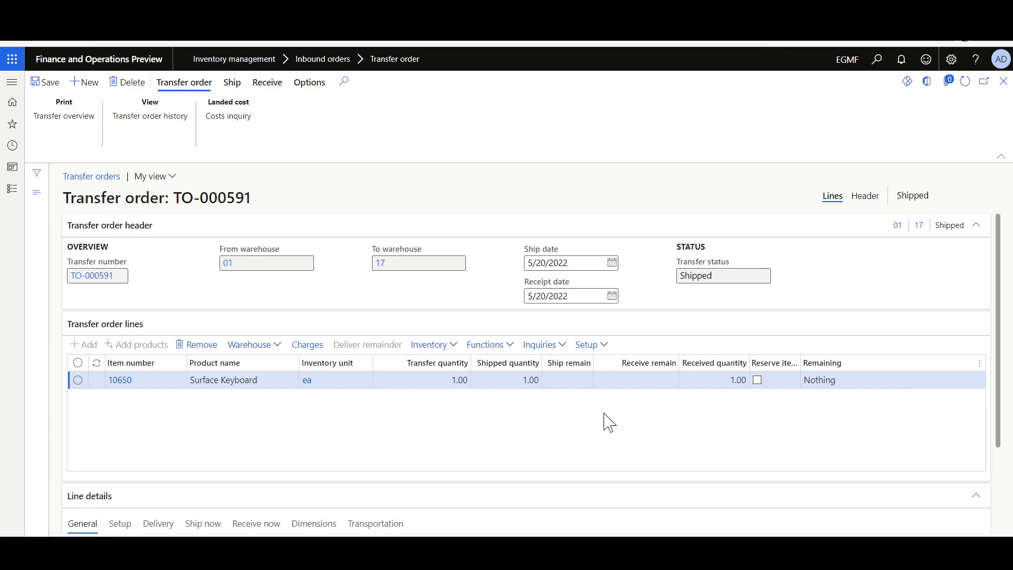
- Examine issue and receipt statuses in the inventory transactions of the Surface Keyboard line on the Shipped transfer order with nothing remaining
left_click(426, 348)
left_click(588, 204)
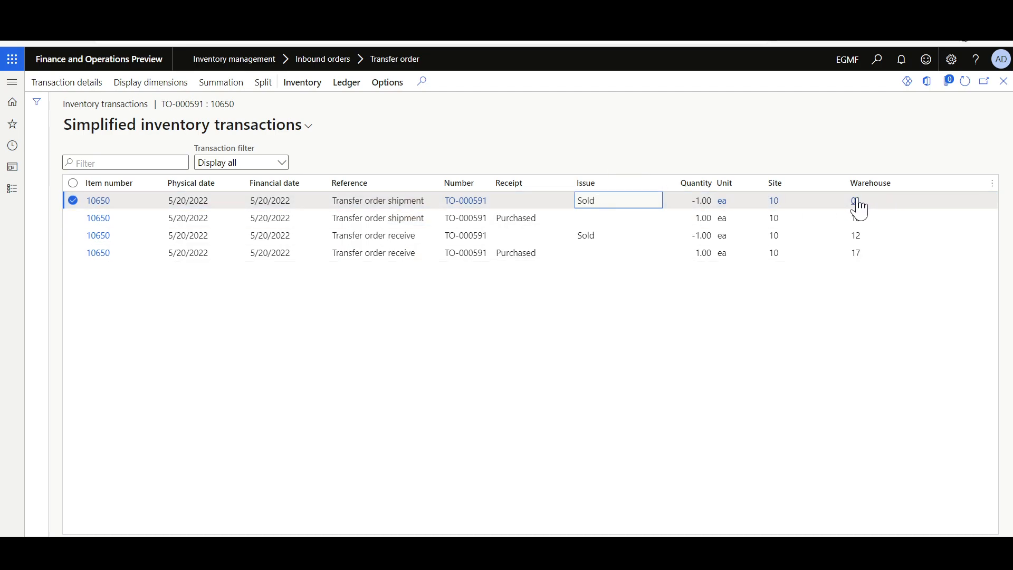
left_click(514, 255)
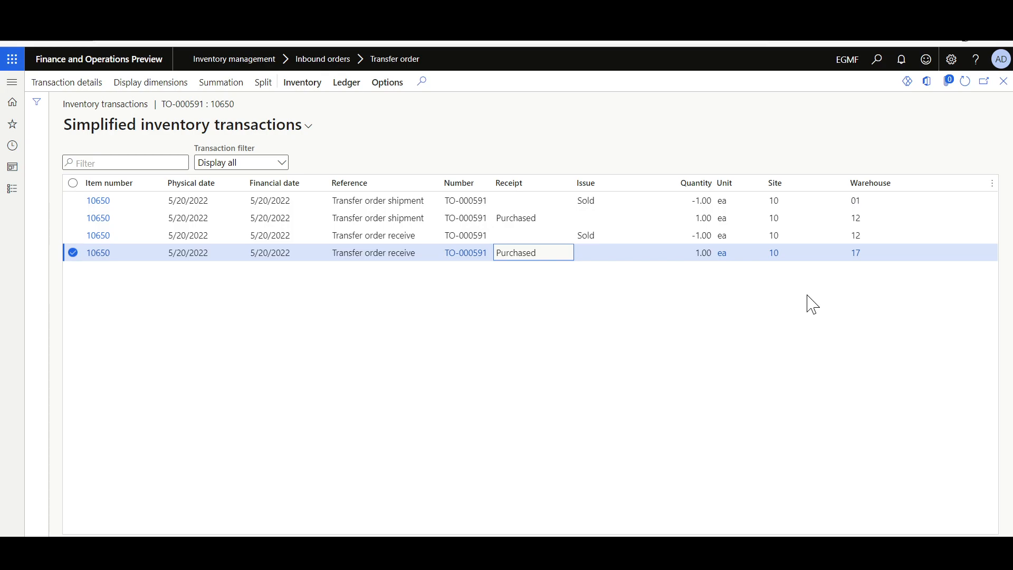
key("Escape")
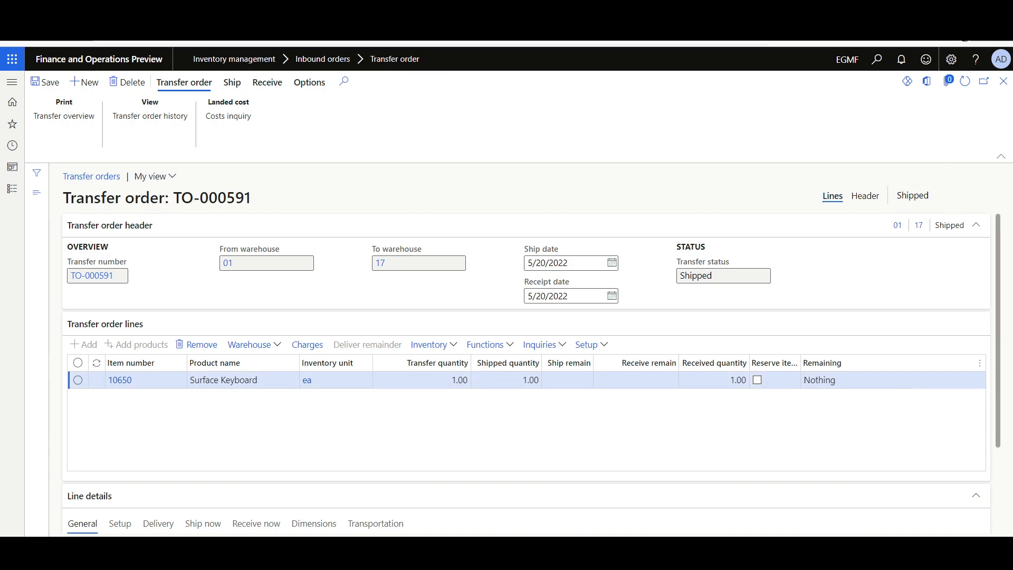
- Run the manual correction with header status recalculation enabled for the Shipped transfer order, and read its notifications
key("ctrl+Tab")
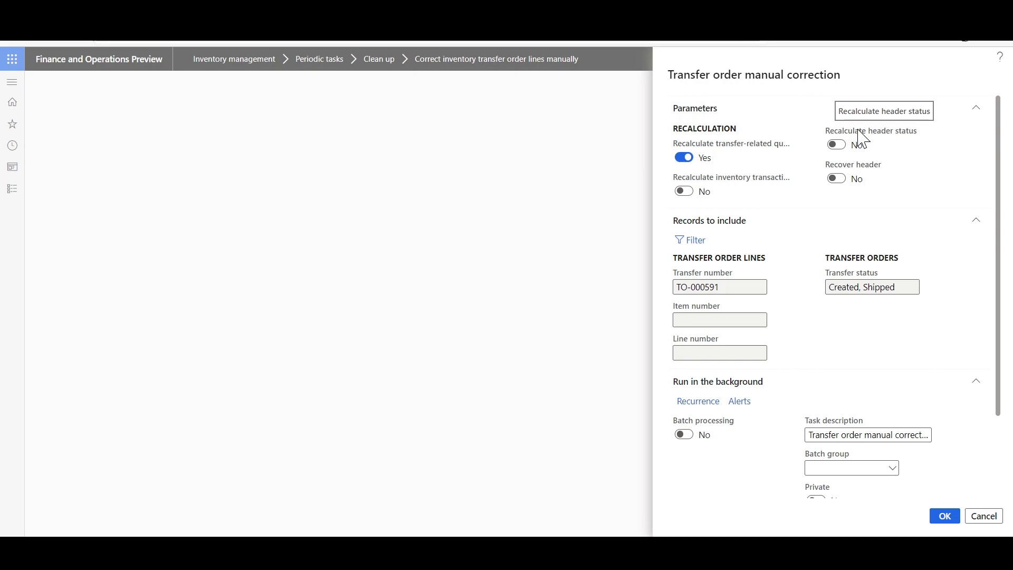
left_click(836, 145)
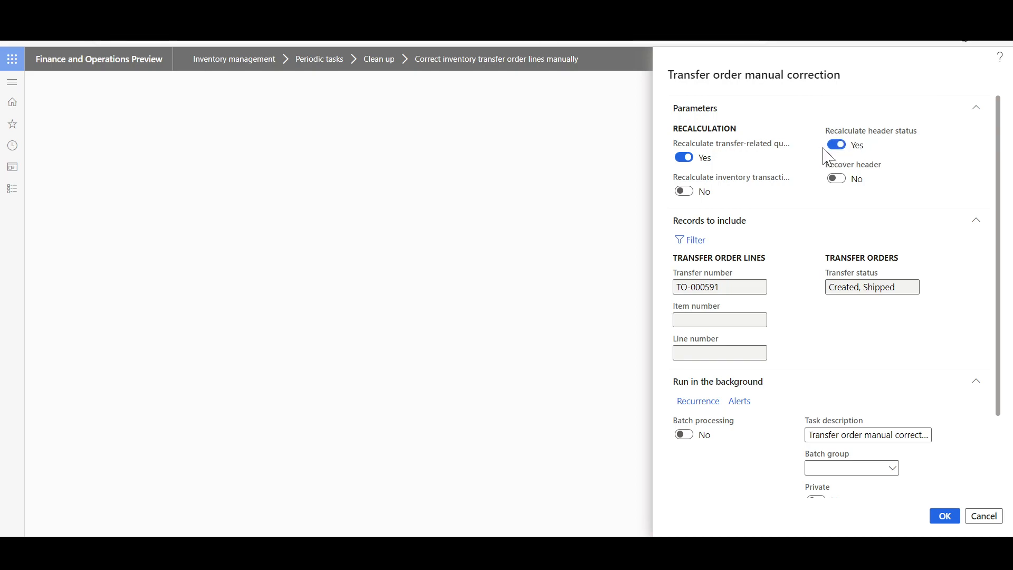
left_click(944, 516)
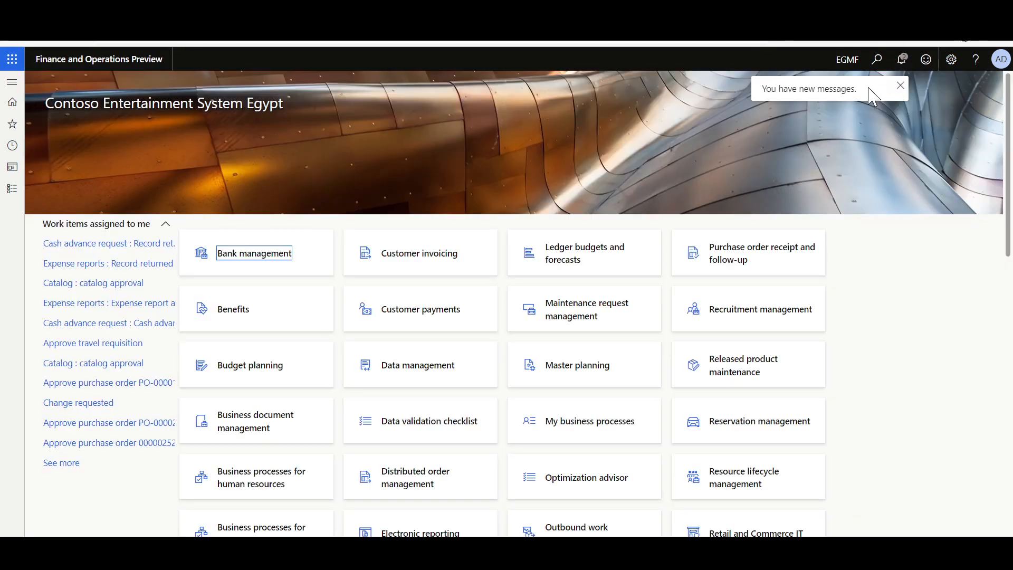
left_click(903, 60)
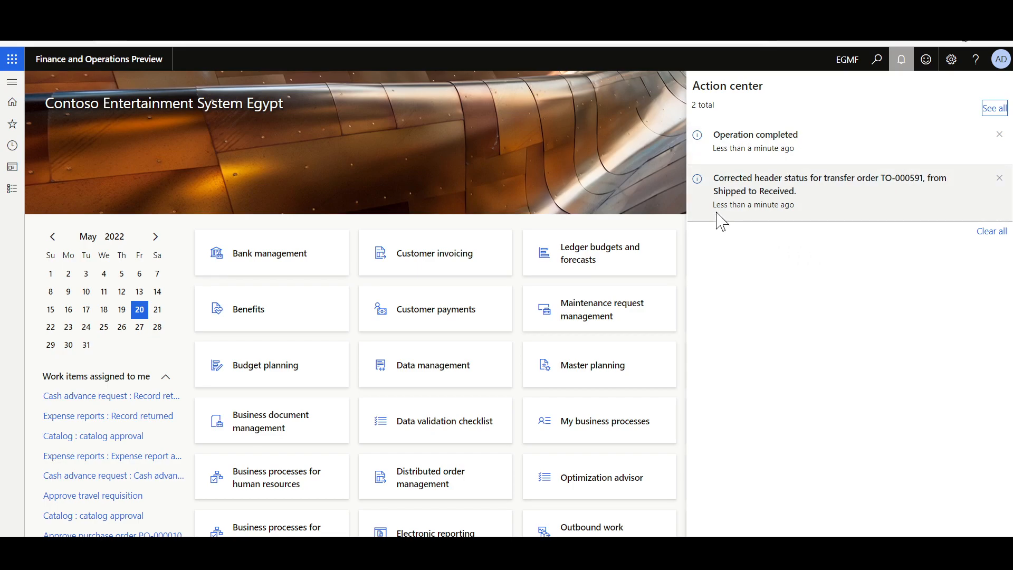
left_click(766, 197)
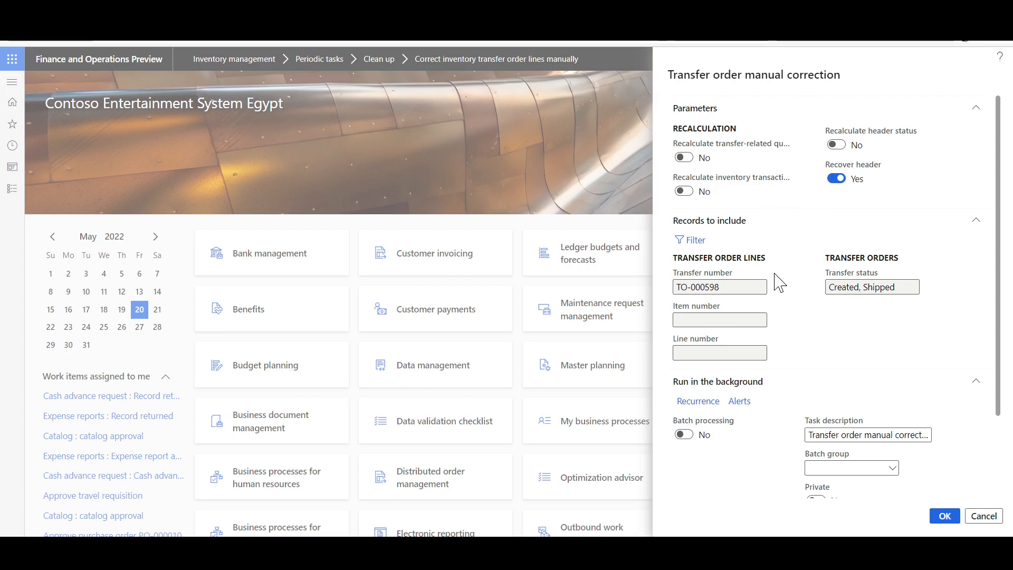
- Run the manual correction with Recover header for the transfer order missing its header, check the notifications, and open the recovered order
left_click(944, 515)
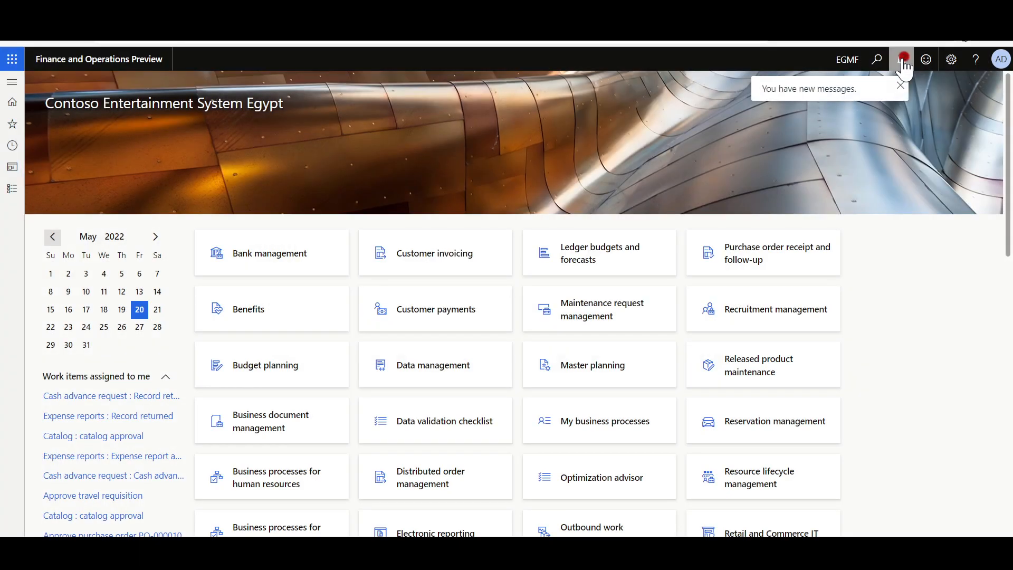
left_click(901, 59)
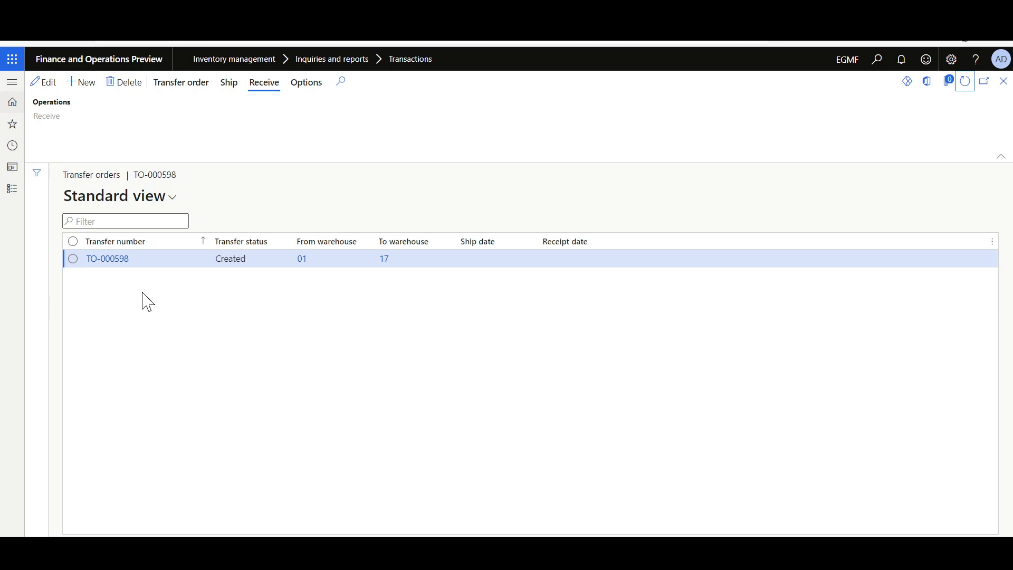
left_click(104, 263)
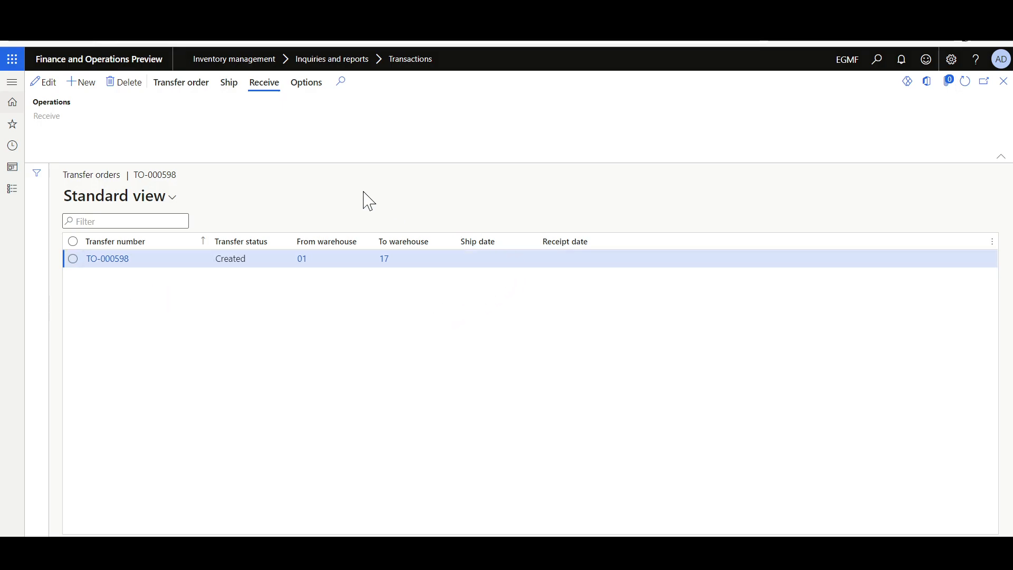